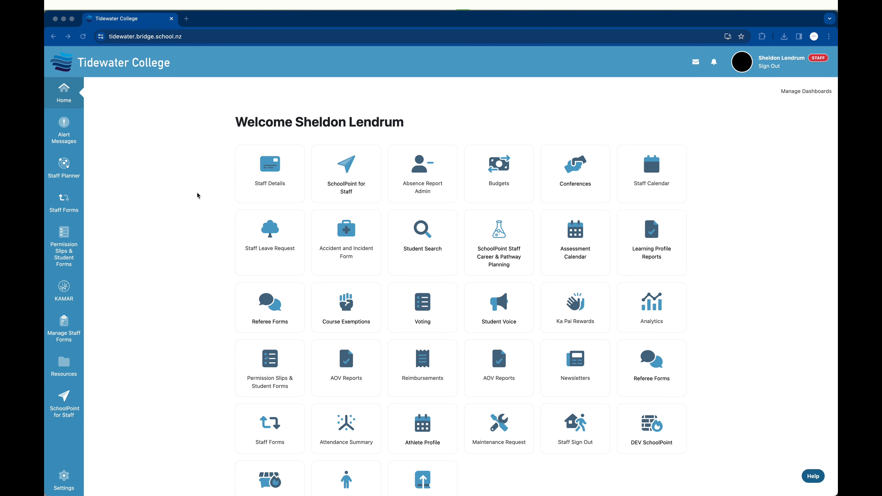
# From the staff forms management list, open the EOTC Event Proposal, Approval and Intentions Form [SL] for editing
pyautogui.click(61, 210)
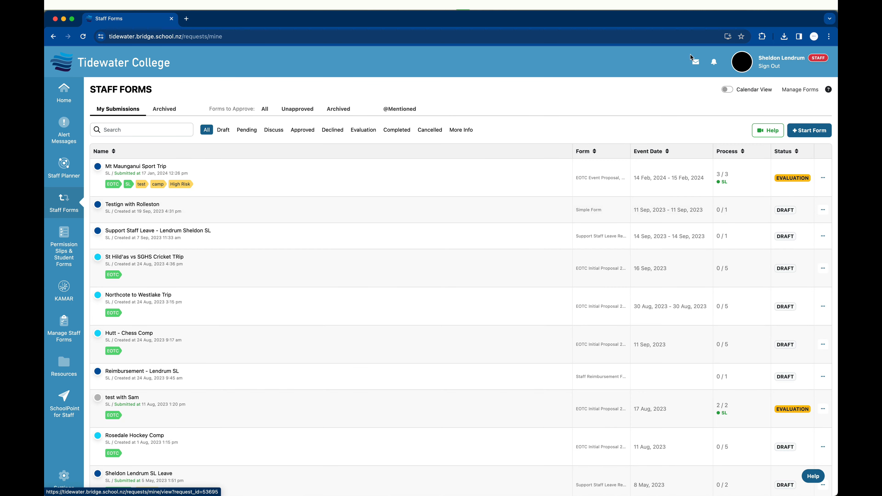
pyautogui.click(798, 89)
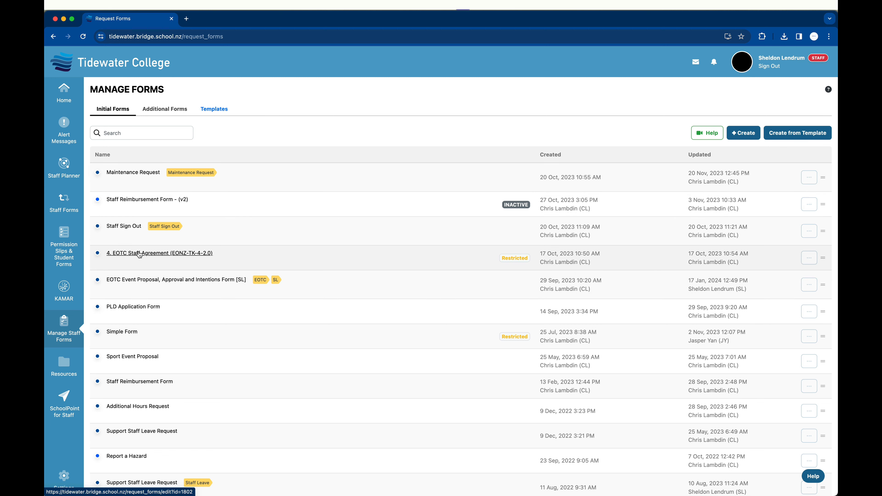
pyautogui.click(140, 280)
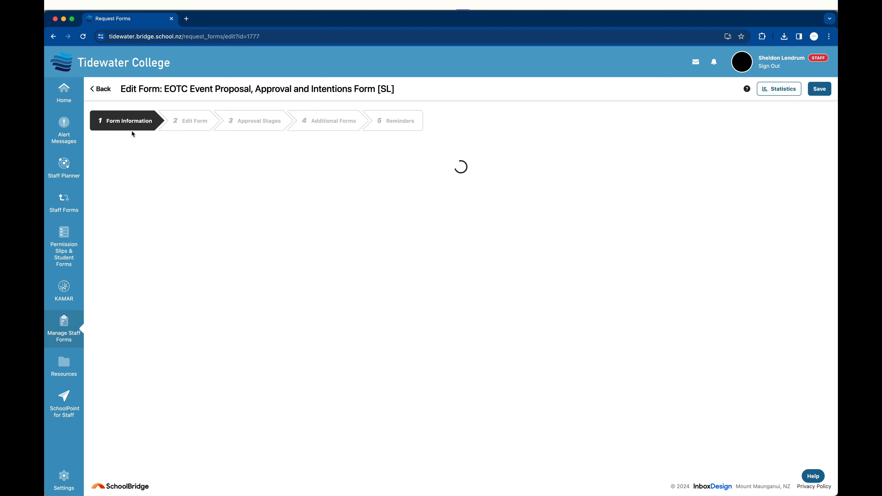
# Set the form's Permission Slip Linking to Required and save the form
pyautogui.scroll(-5, 606, 288)
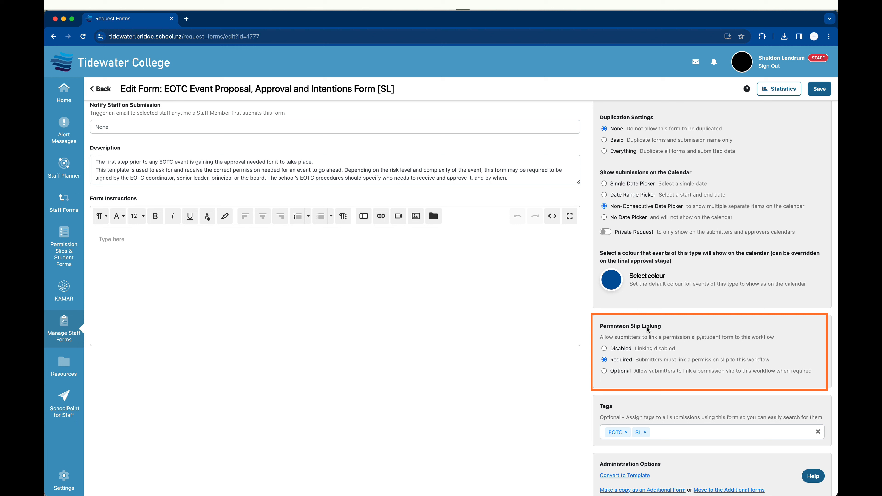
pyautogui.click(614, 353)
pyautogui.click(609, 361)
pyautogui.click(816, 92)
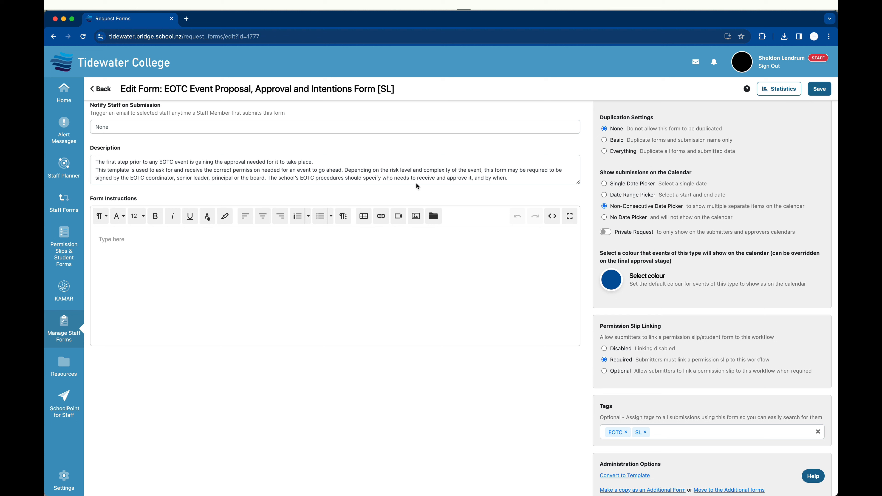
# Return to Staff Forms and start a new EOTC Event Proposal, Approval and Intentions Form [SL]
pyautogui.click(66, 202)
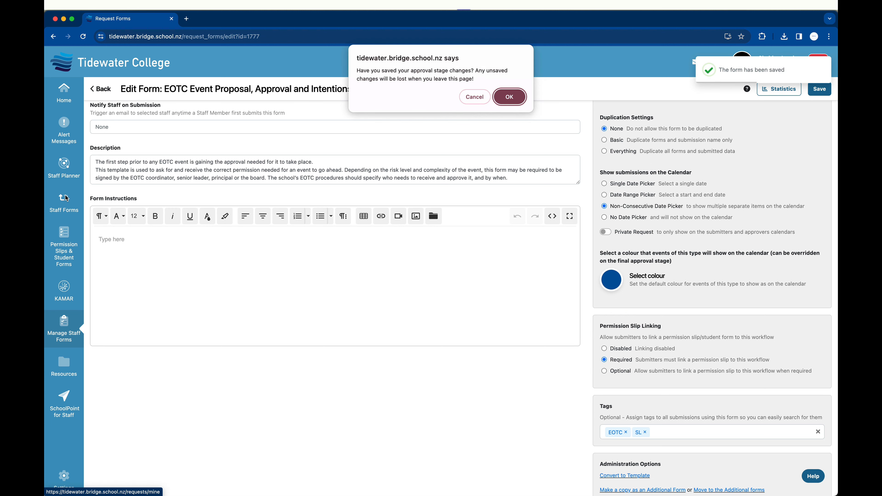
pyautogui.click(515, 101)
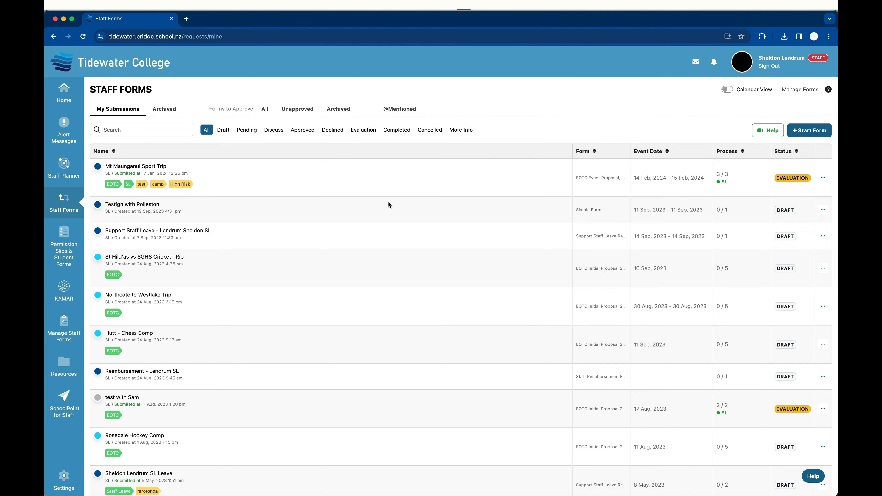
pyautogui.click(807, 134)
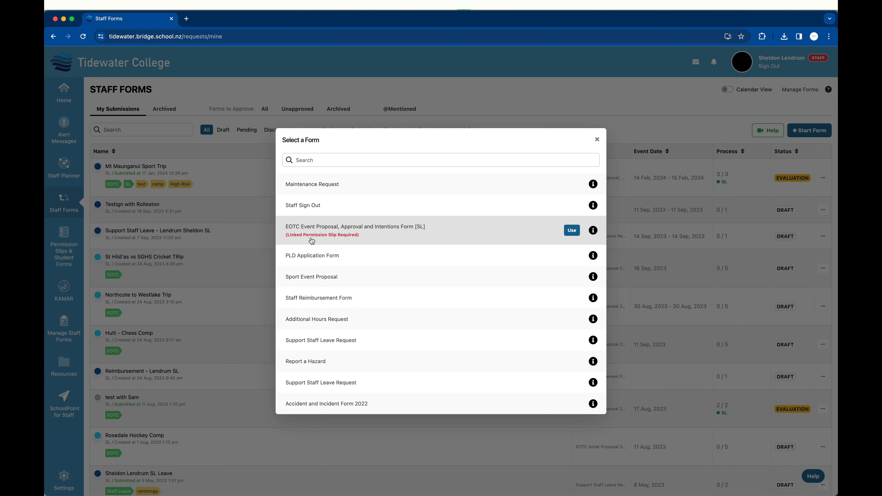
pyautogui.click(569, 231)
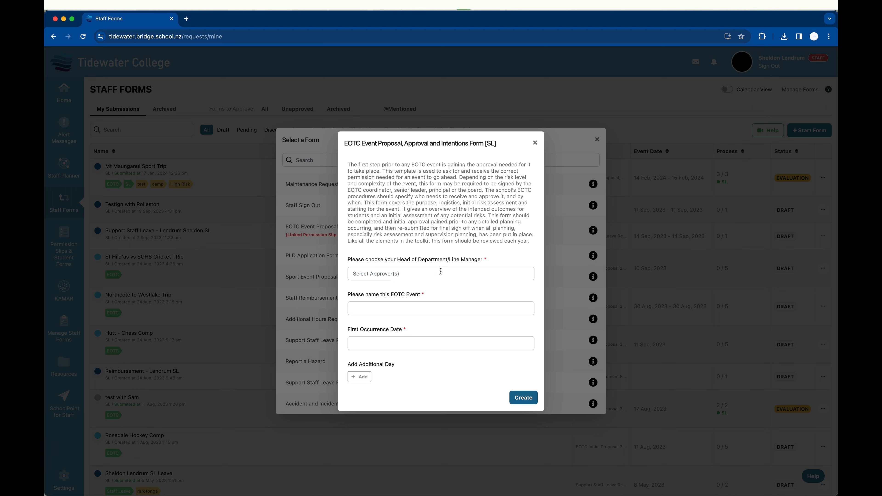
# Create the form with a Head of Department approver, the event name "Test linking with permission slip" and first occurrence date 15/02/2024
pyautogui.click(441, 271)
pyautogui.click(418, 291)
pyautogui.click(397, 307)
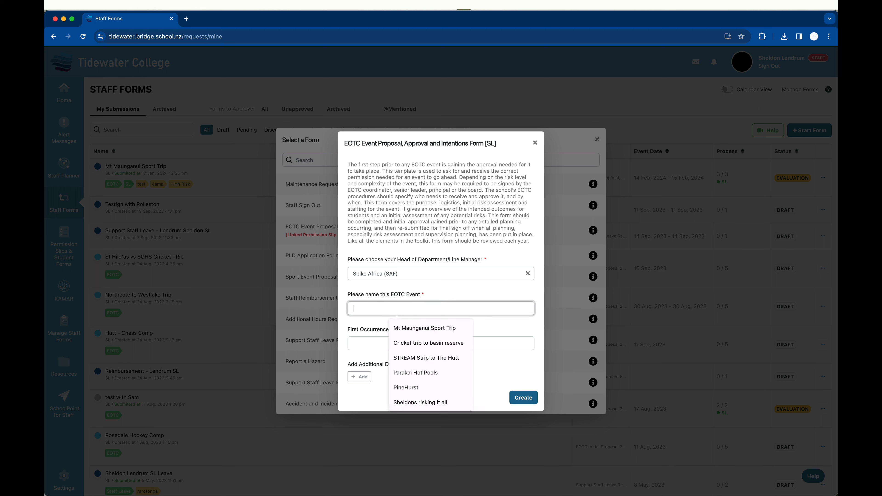
pyautogui.write('Test linking with permission slip')
pyautogui.click(406, 298)
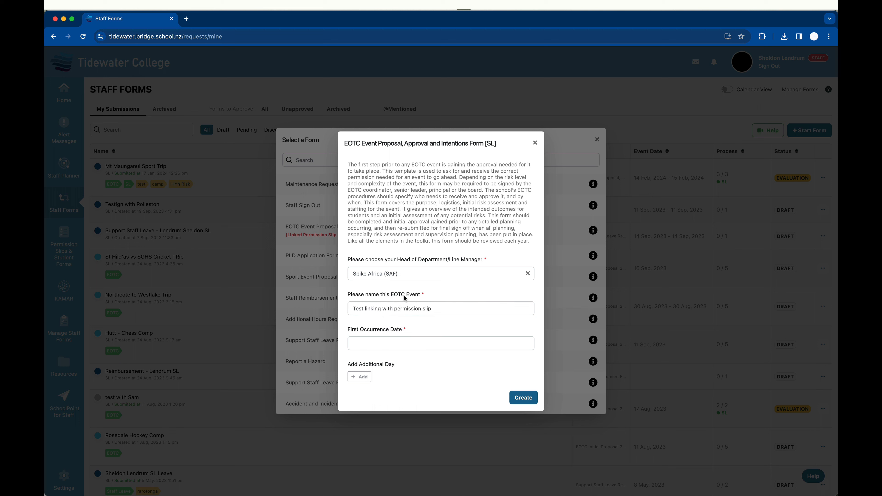
pyautogui.click(400, 344)
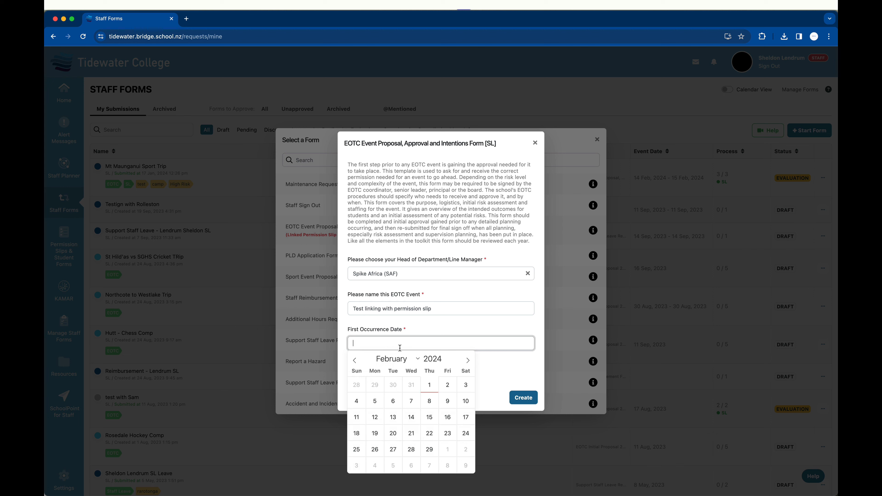
pyautogui.click(434, 425)
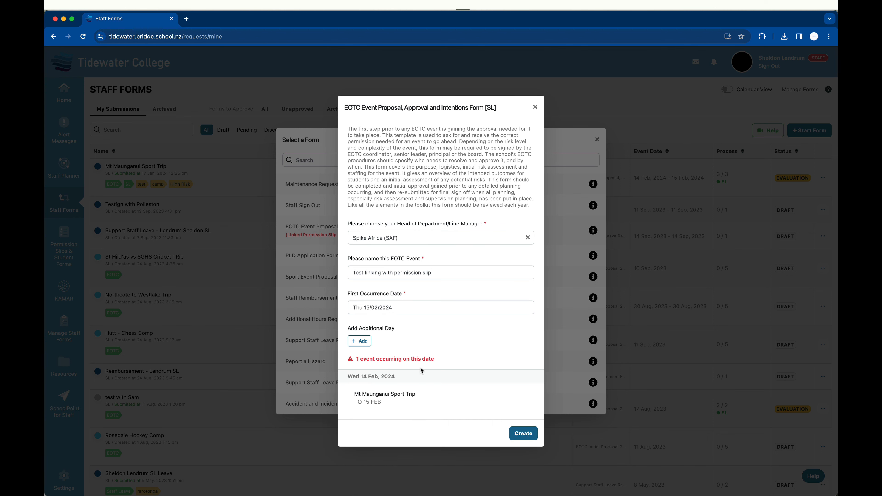
pyautogui.click(514, 431)
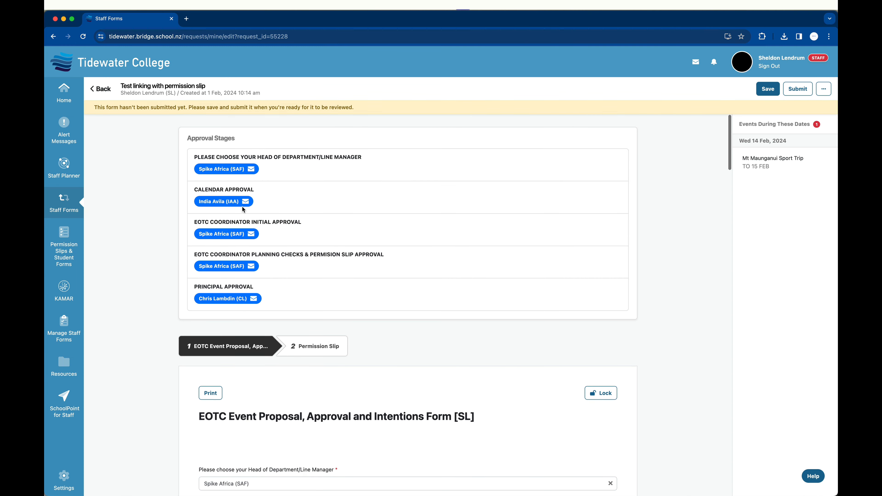
# Look over the new EOTC proposal form and open its Permission Slip stage
pyautogui.scroll(-5, 242, 207)
pyautogui.scroll(-7, 270, 393)
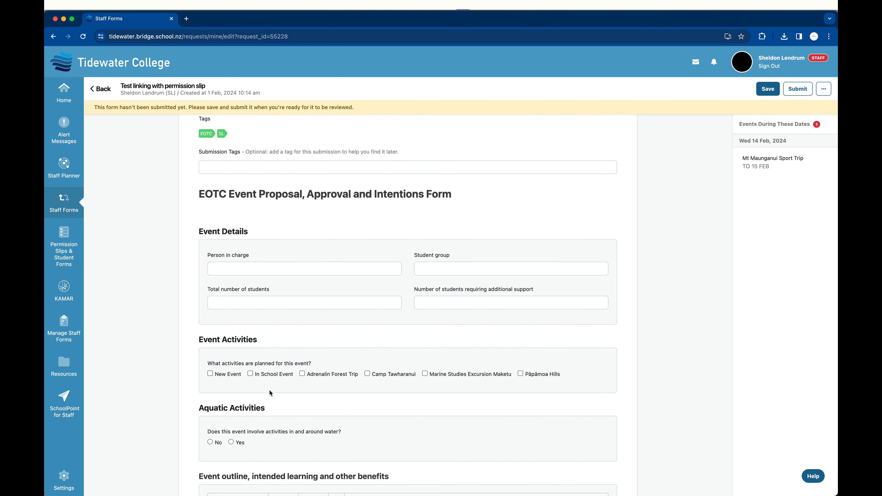
pyautogui.scroll(9, 270, 393)
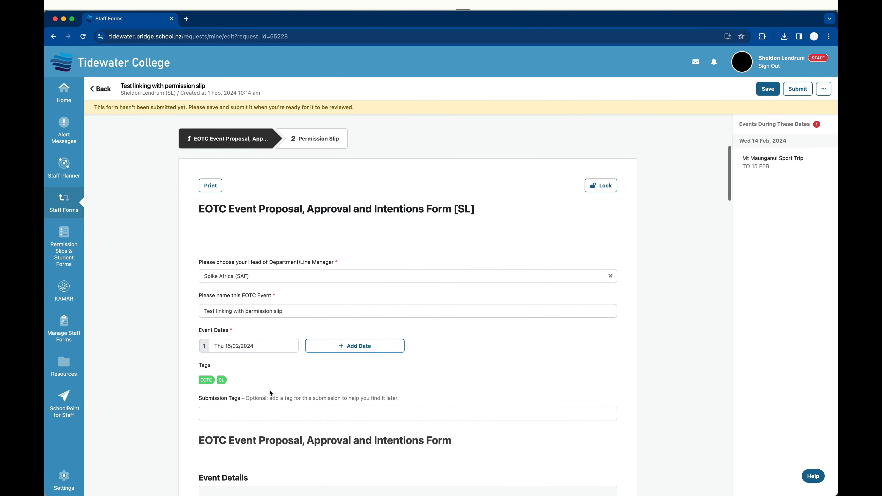
pyautogui.scroll(2, 269, 391)
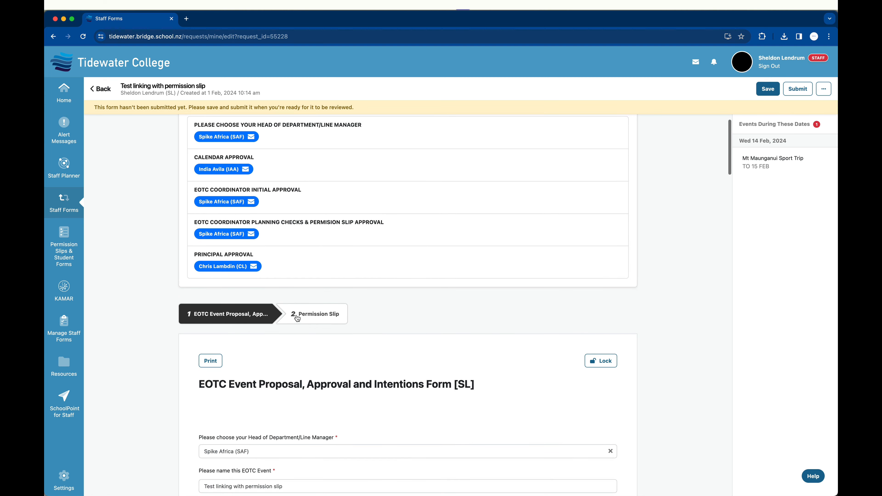
pyautogui.click(324, 314)
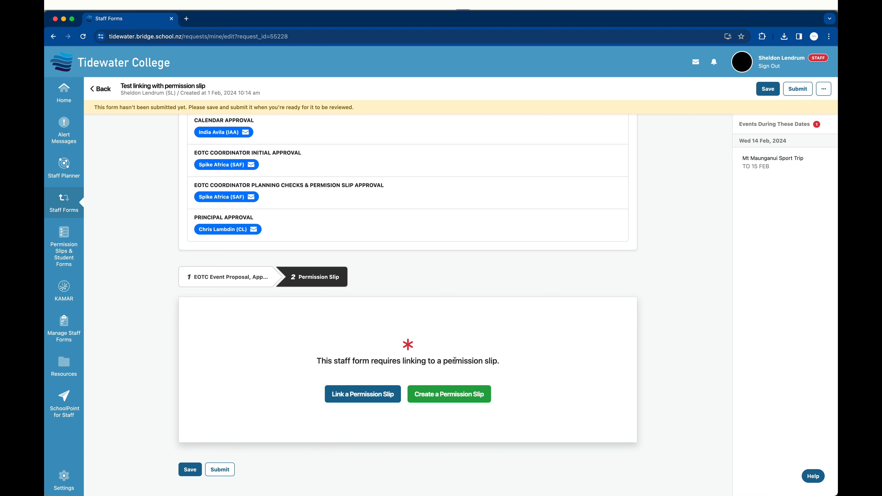
# Browse the existing permission slips offered for linking and close the selection without choosing one
pyautogui.click(367, 403)
pyautogui.click(392, 273)
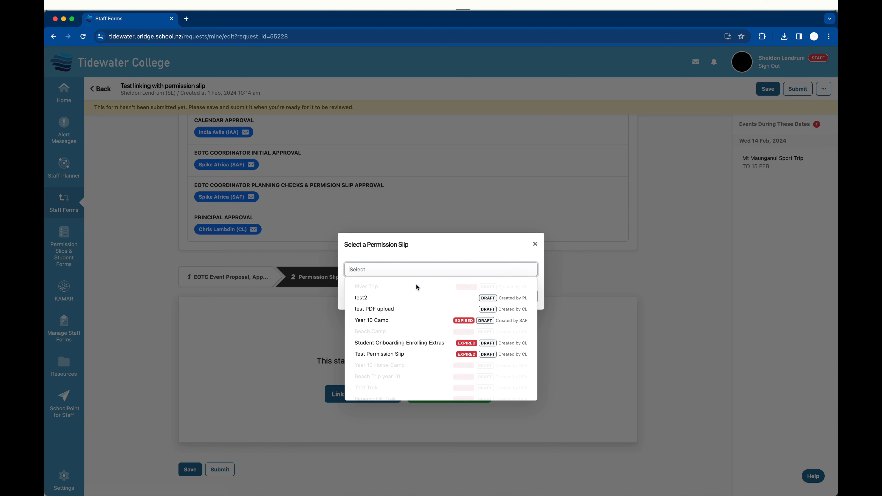
pyautogui.scroll(-2, 421, 357)
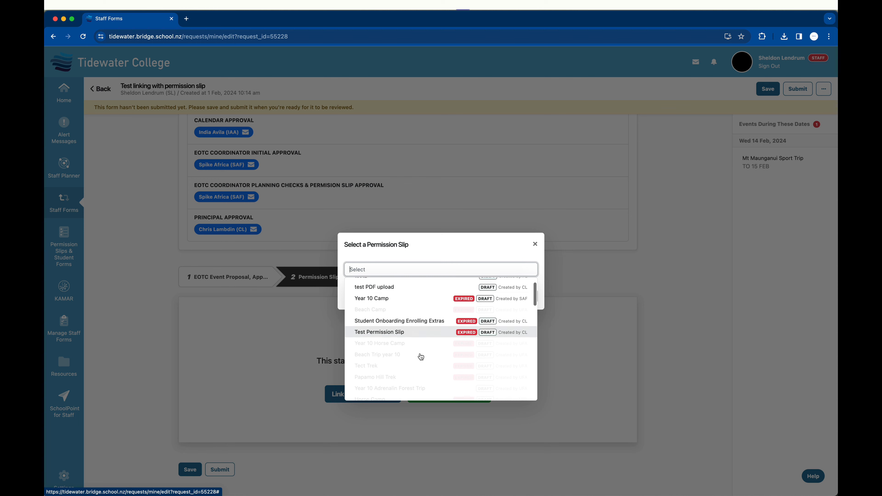
pyautogui.scroll(-2, 421, 357)
pyautogui.scroll(4, 421, 357)
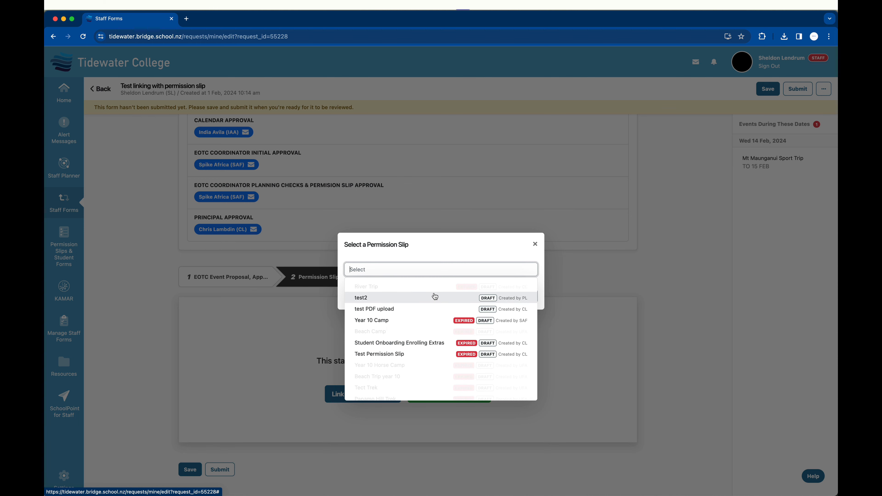
pyautogui.click(506, 253)
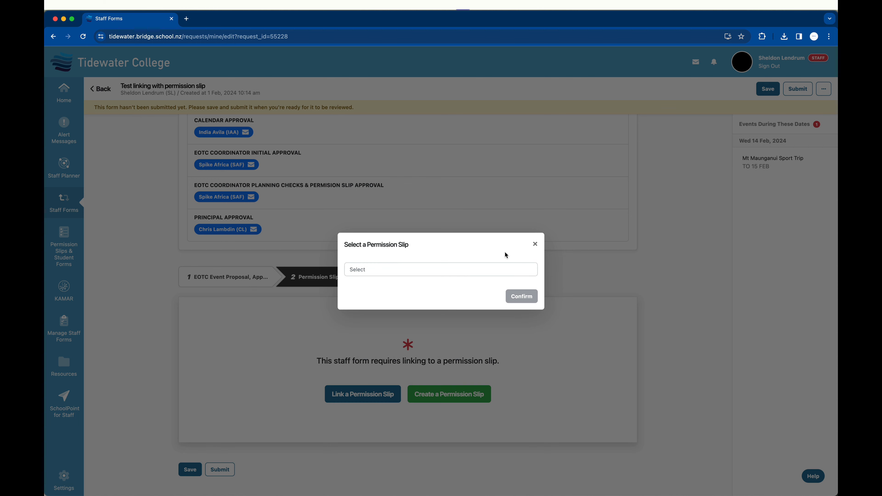
pyautogui.click(534, 247)
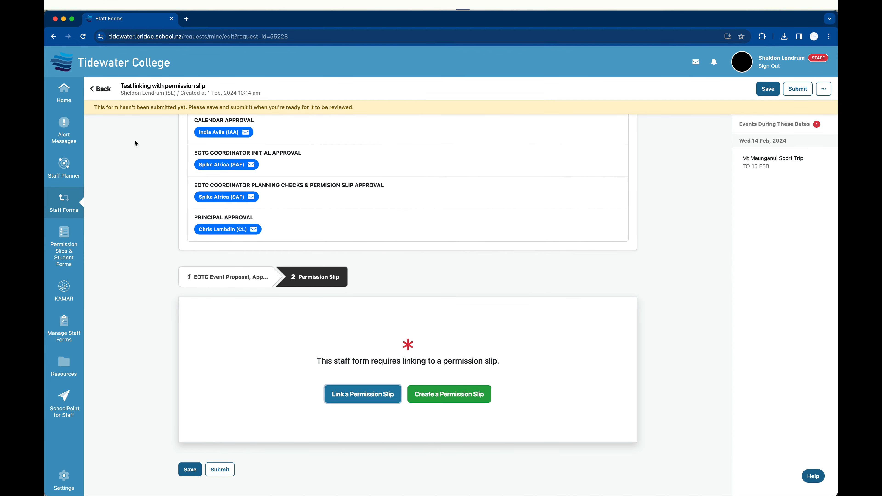
# Create a new linked permission slip under the event's name, with Residence A (1,2) caregivers set to Make Decision
pyautogui.click(450, 393)
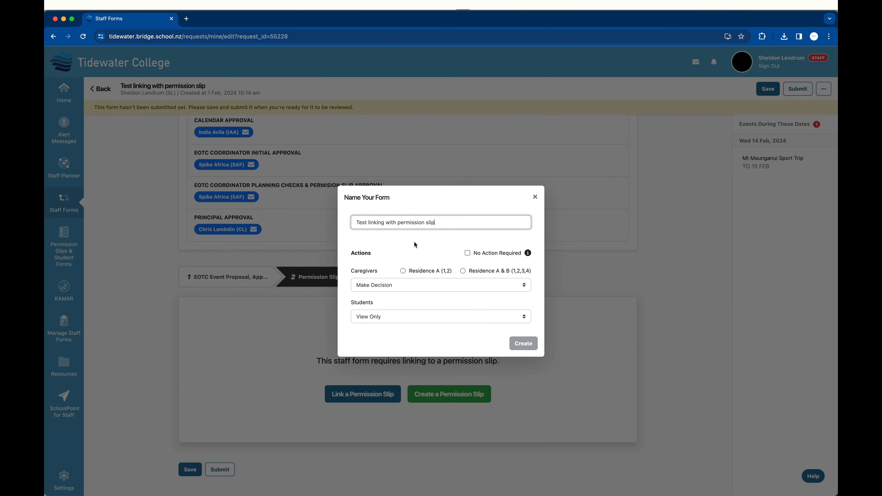
pyautogui.click(418, 271)
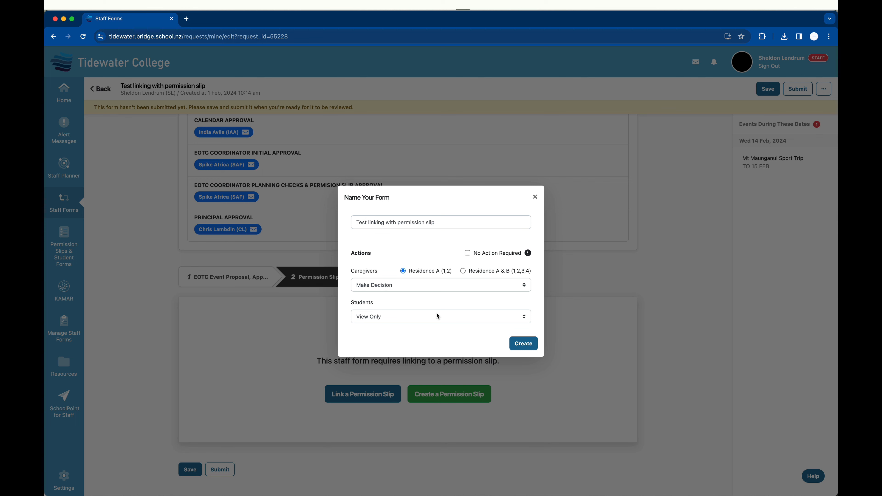
pyautogui.click(524, 343)
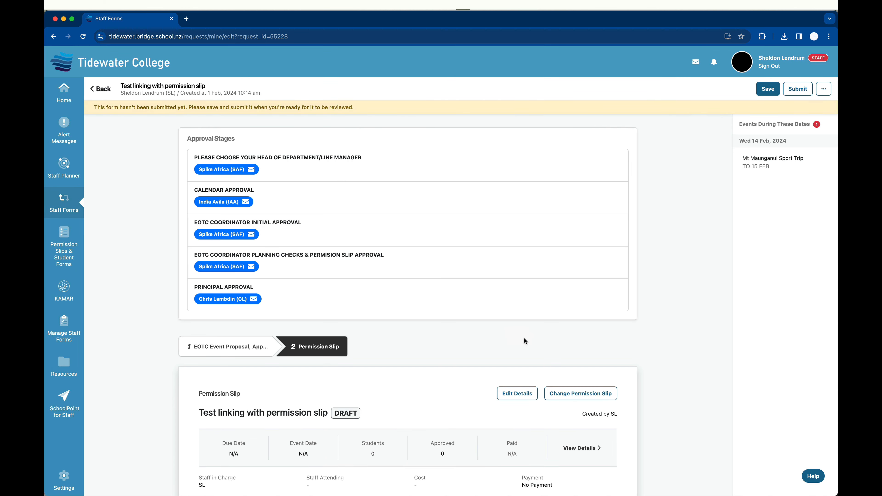
# Open the linked permission slip's details and its options for editing
pyautogui.scroll(-5, 524, 337)
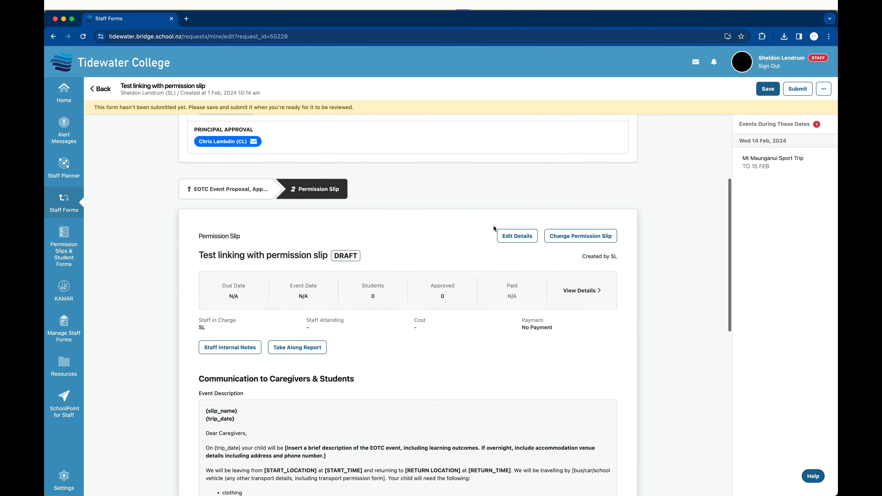
pyautogui.click(528, 236)
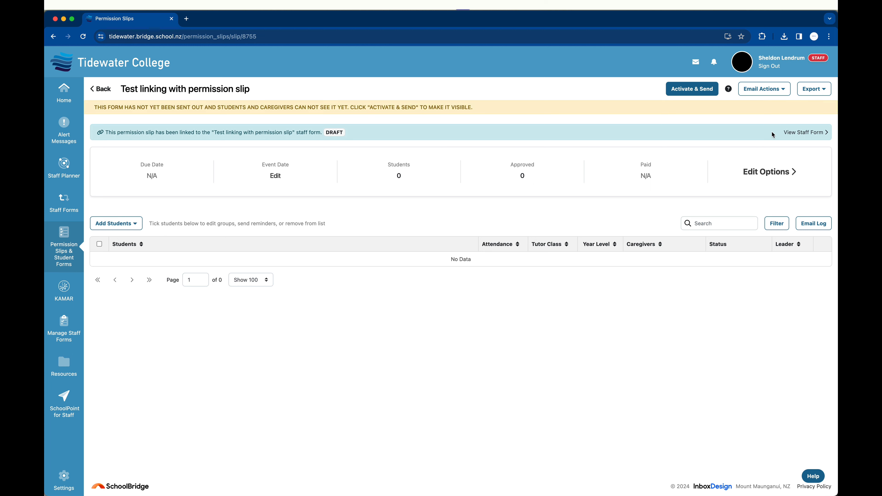
pyautogui.click(123, 224)
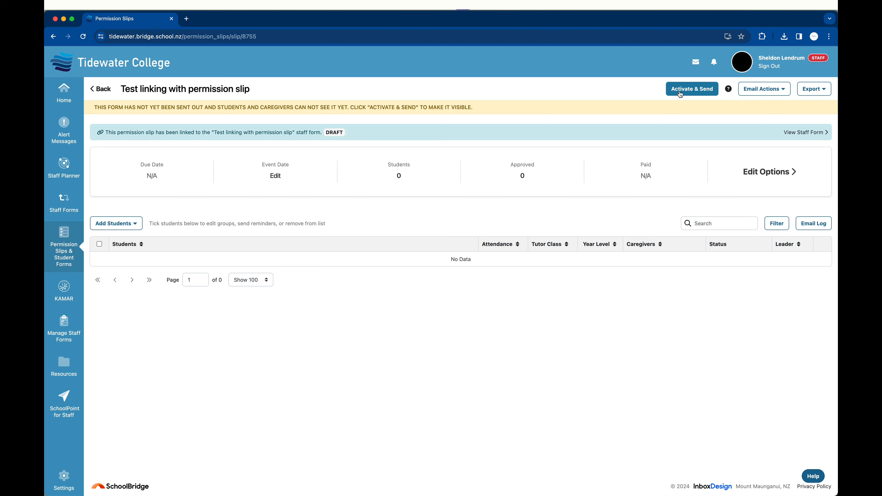
pyautogui.click(758, 173)
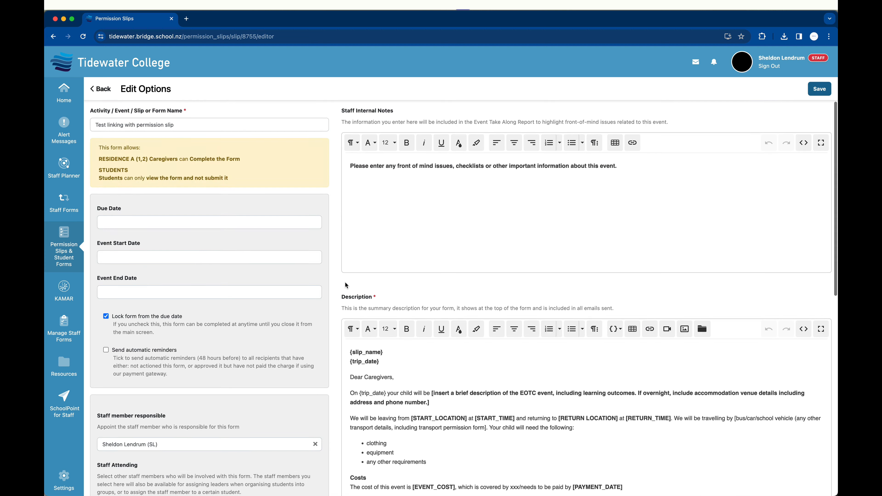
# Set the permission slip's due date to 12/02/2024 05:00 PM, event start to 15/02/2024 and event end to 16/02/2024
pyautogui.scroll(-5, 345, 283)
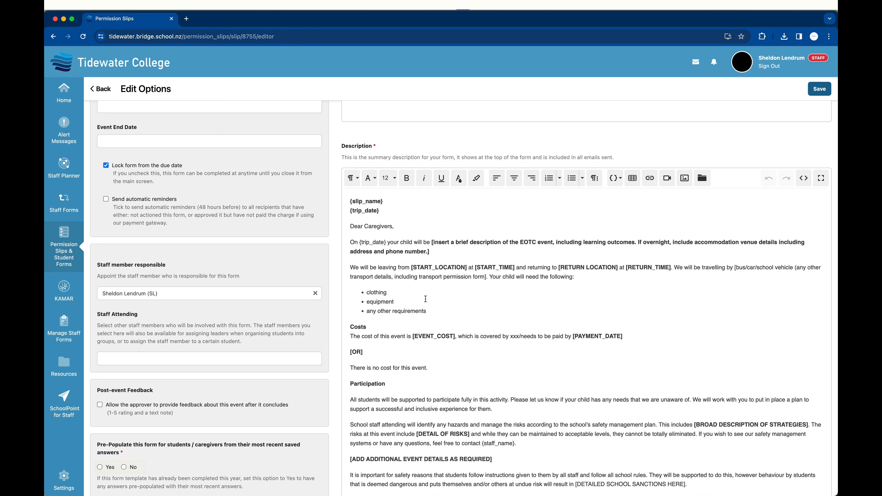
pyautogui.scroll(3, 426, 299)
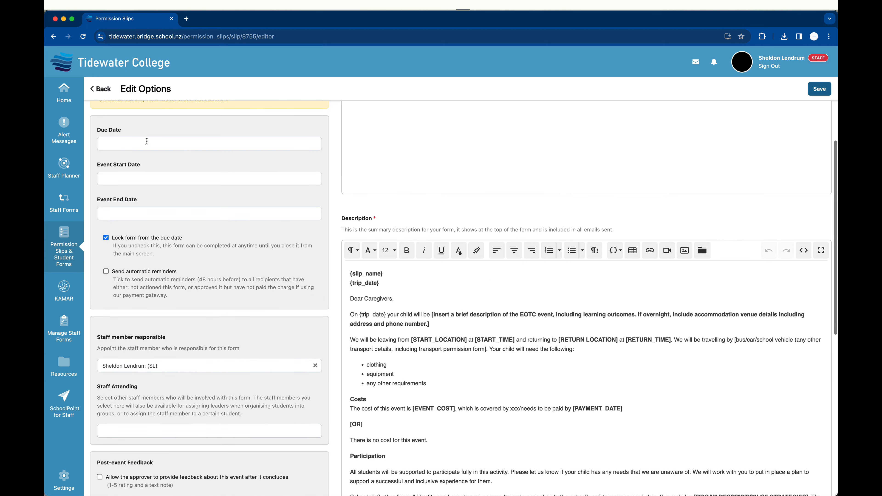
pyautogui.click(150, 146)
pyautogui.click(125, 218)
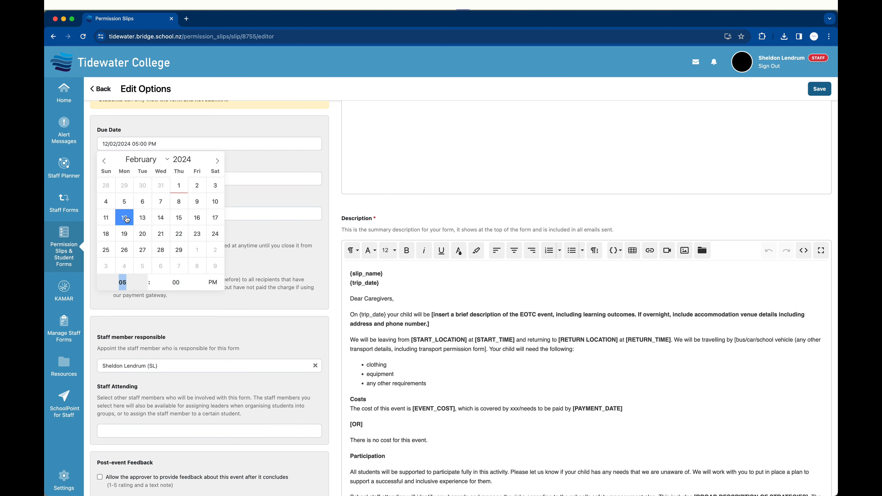
pyautogui.click(233, 178)
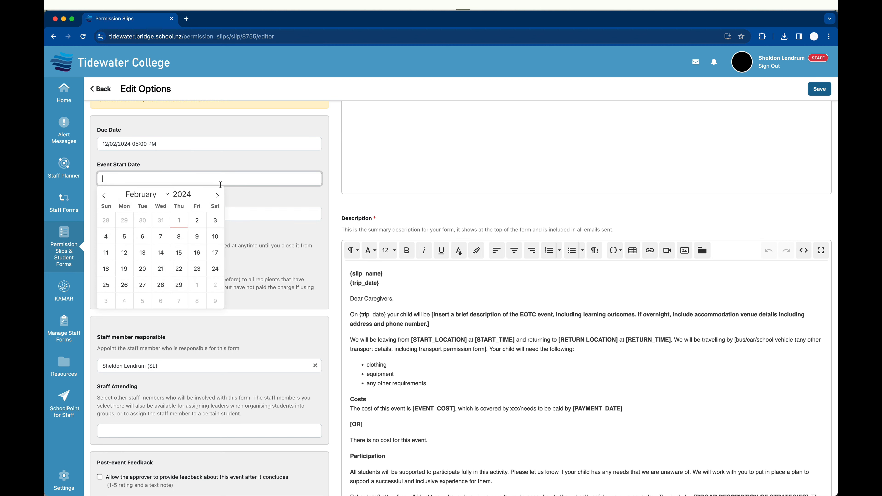
pyautogui.click(179, 253)
pyautogui.click(184, 214)
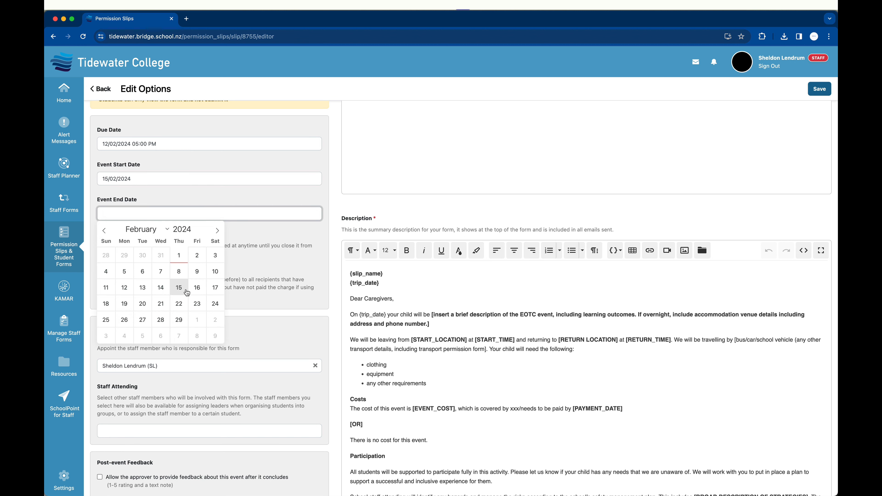
pyautogui.click(197, 288)
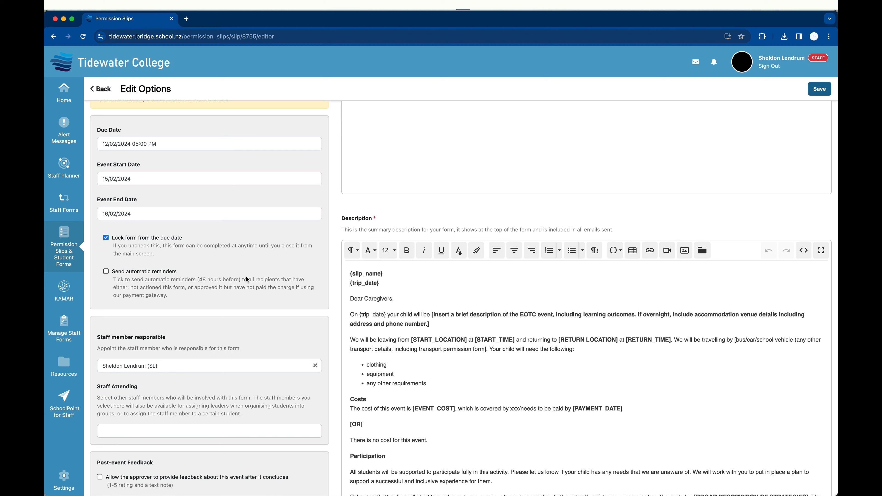
# Set both pre-populating the form from recent answers and allowing caregivers or students to edit after approval to No
pyautogui.scroll(-6, 247, 279)
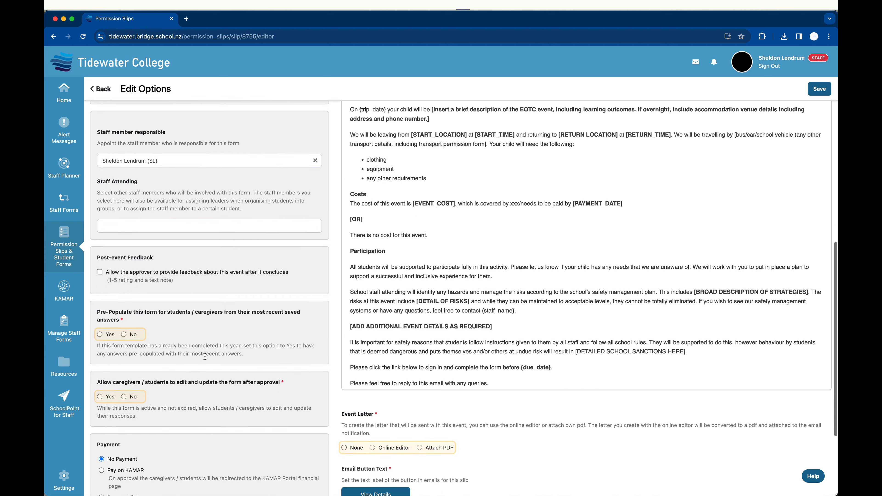
pyautogui.click(122, 334)
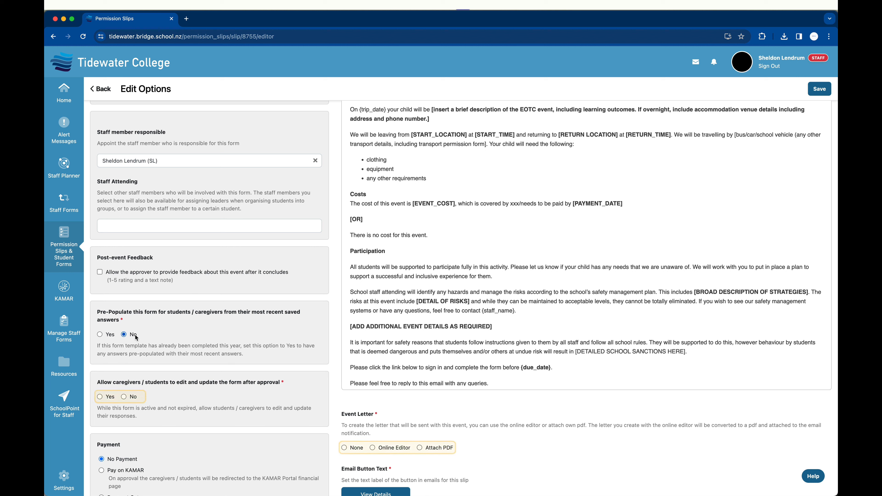
pyautogui.scroll(10, 135, 315)
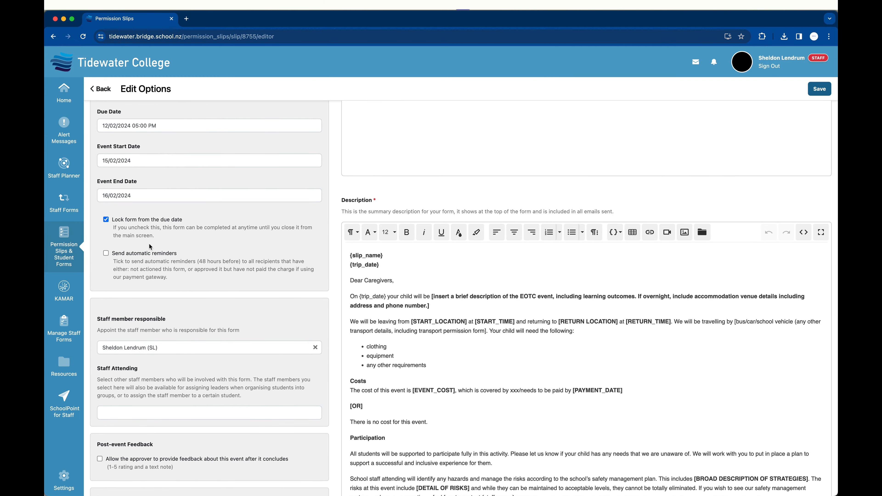
pyautogui.scroll(-9, 149, 244)
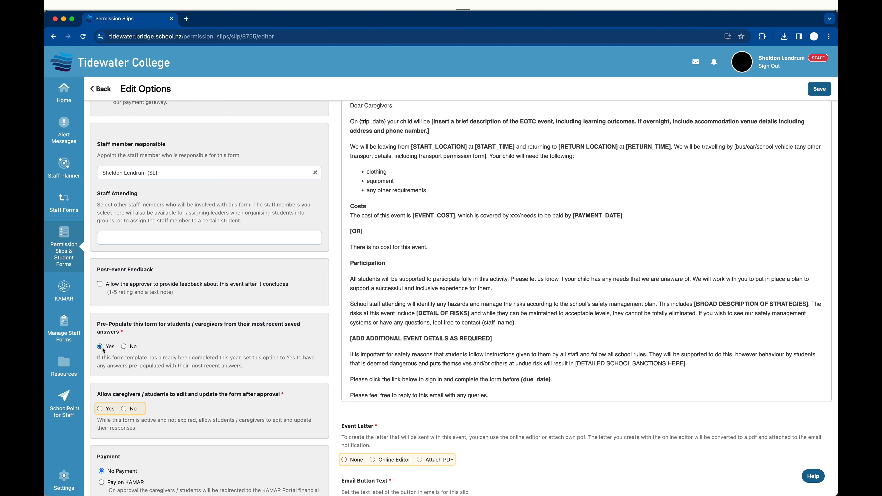
pyautogui.click(125, 346)
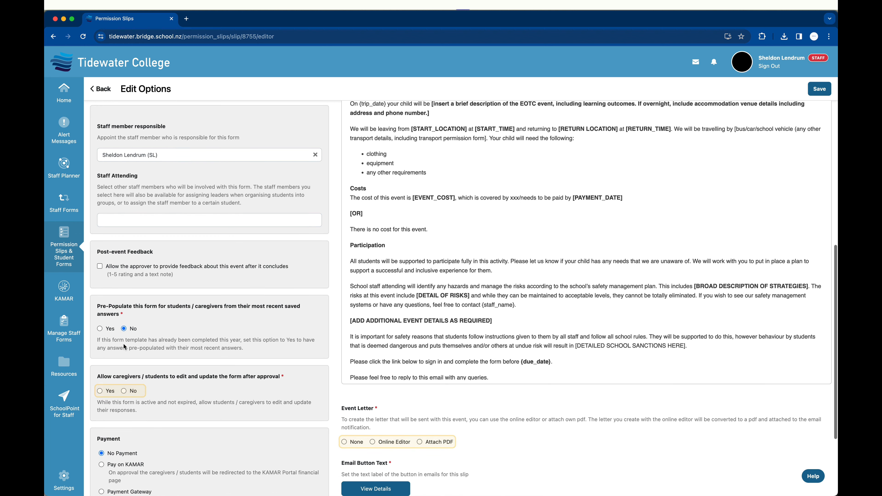
pyautogui.scroll(-5, 124, 347)
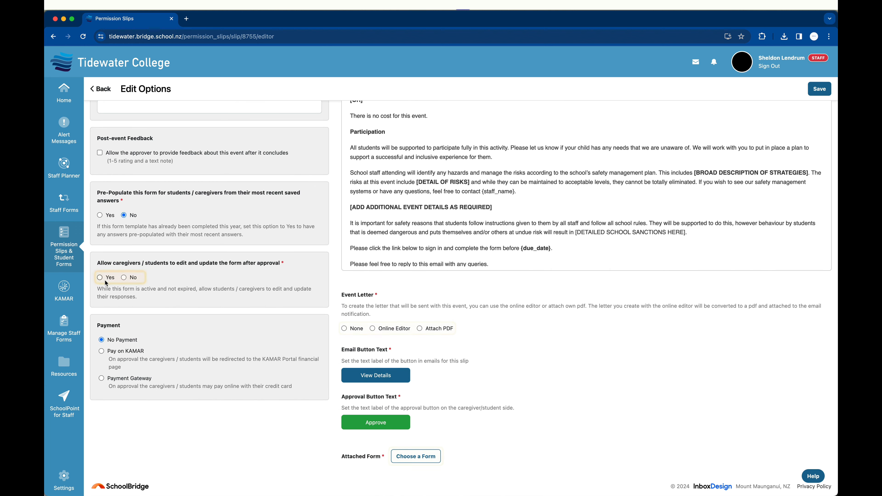
pyautogui.click(124, 278)
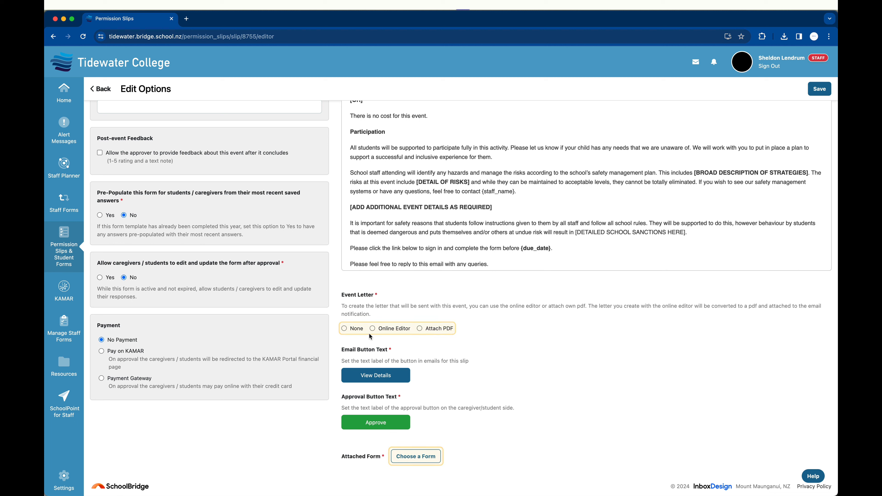
# Set the event letter to None and label the email button "View Slip" and the approval button "Complete"
pyautogui.click(355, 331)
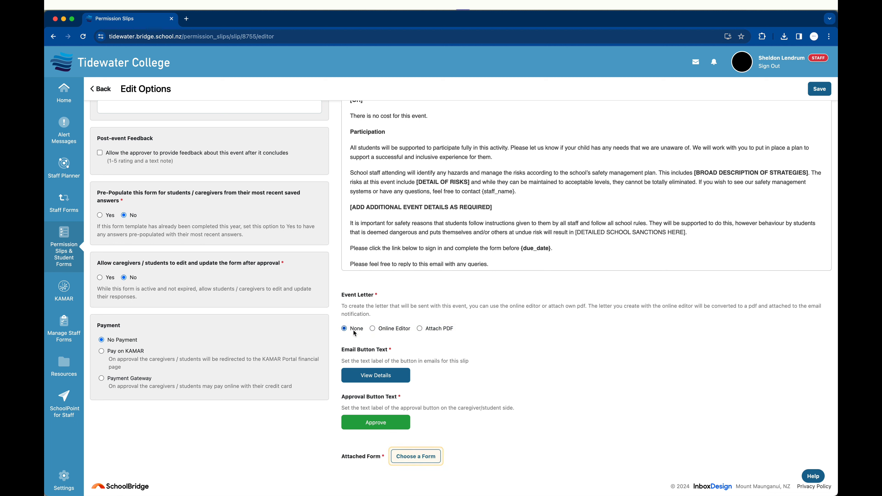
pyautogui.doubleClick(379, 374)
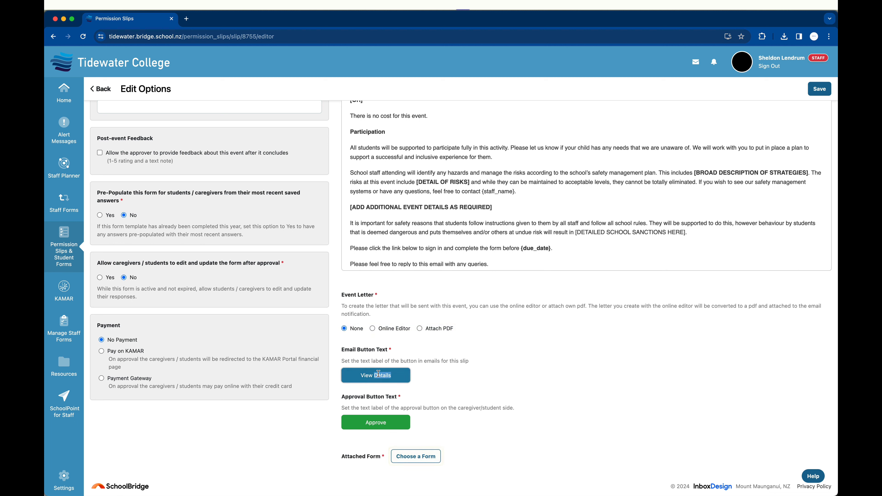
pyautogui.write('Slip')
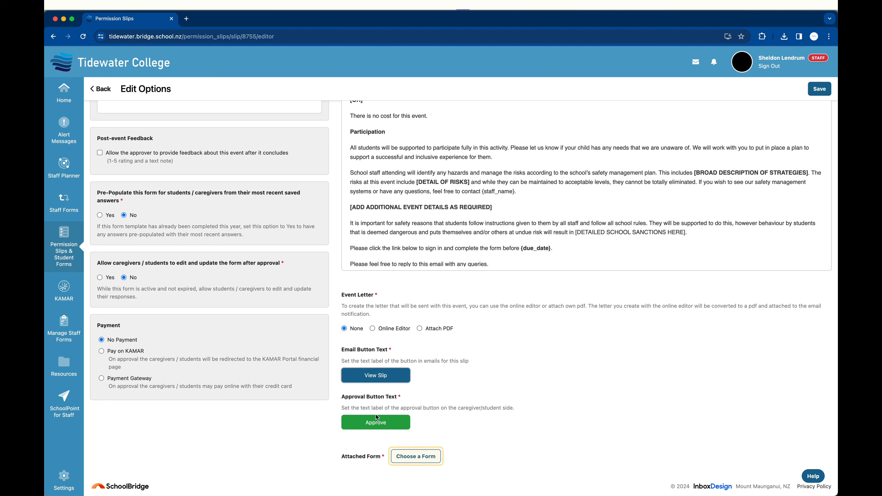
pyautogui.doubleClick(377, 419)
pyautogui.write('Com')
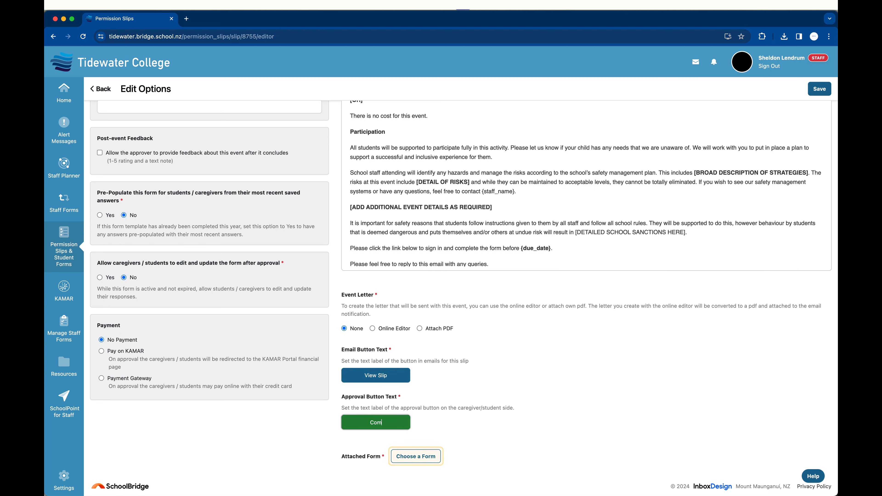
pyautogui.write('plete')
# Attach the Gateway Caregiver Consent Form to the permission slip, save the options and return to the slip's overview
pyautogui.click(406, 460)
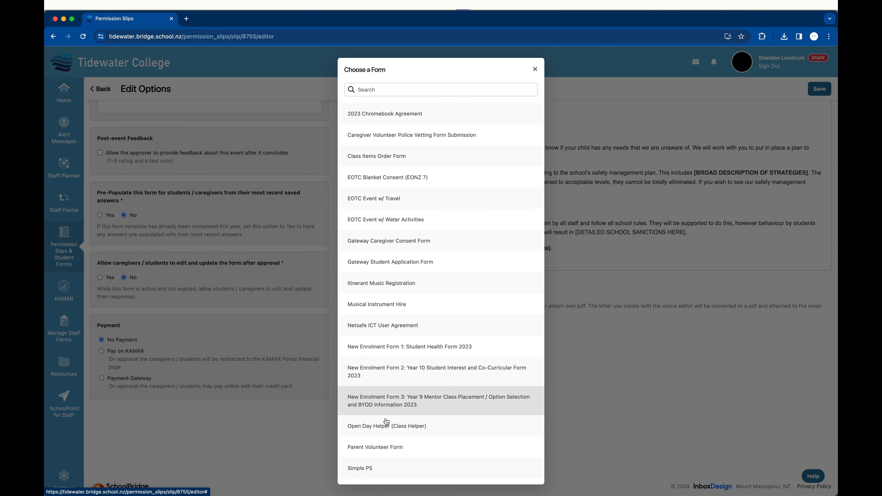
pyautogui.click(377, 241)
pyautogui.scroll(-10, 389, 250)
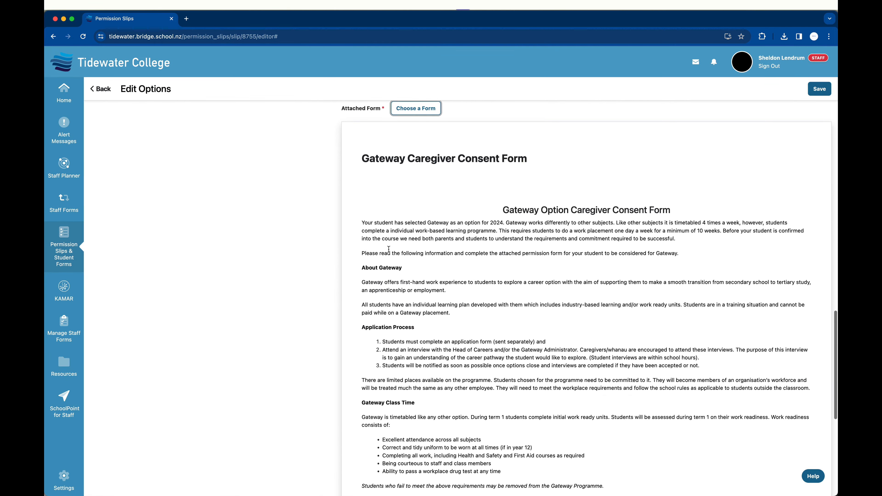
pyautogui.scroll(-7, 389, 249)
pyautogui.scroll(15, 389, 249)
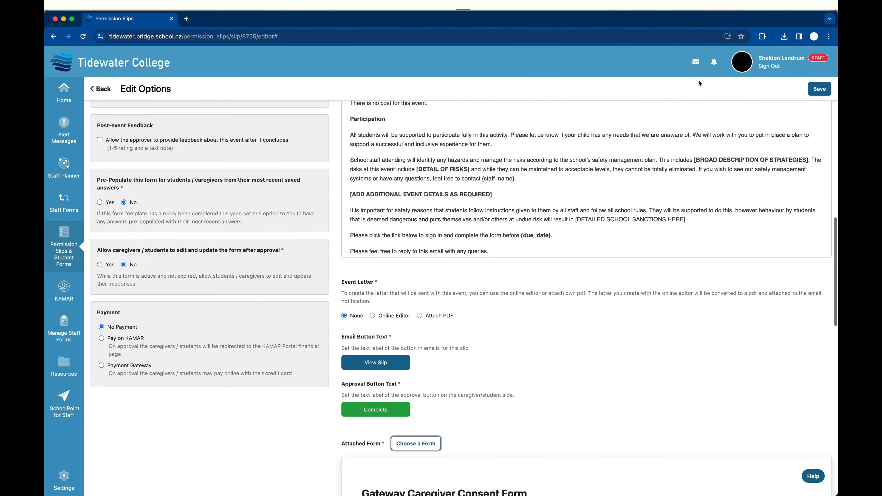
pyautogui.click(818, 89)
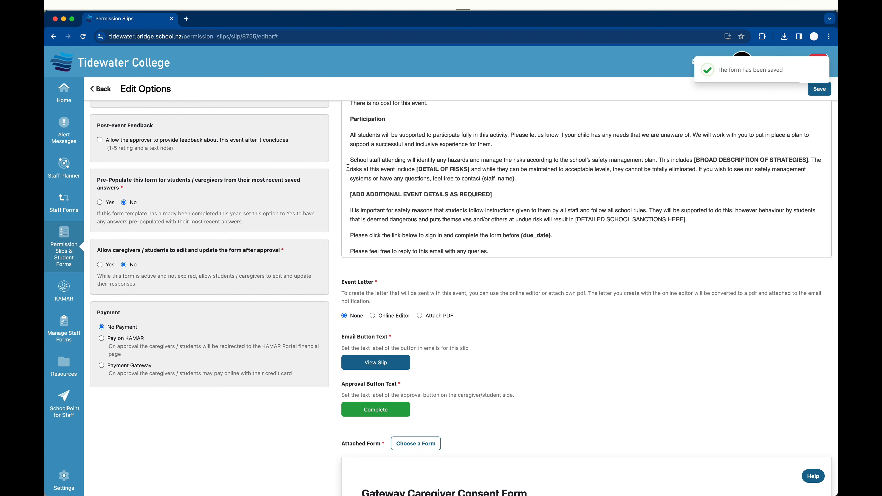
pyautogui.click(94, 87)
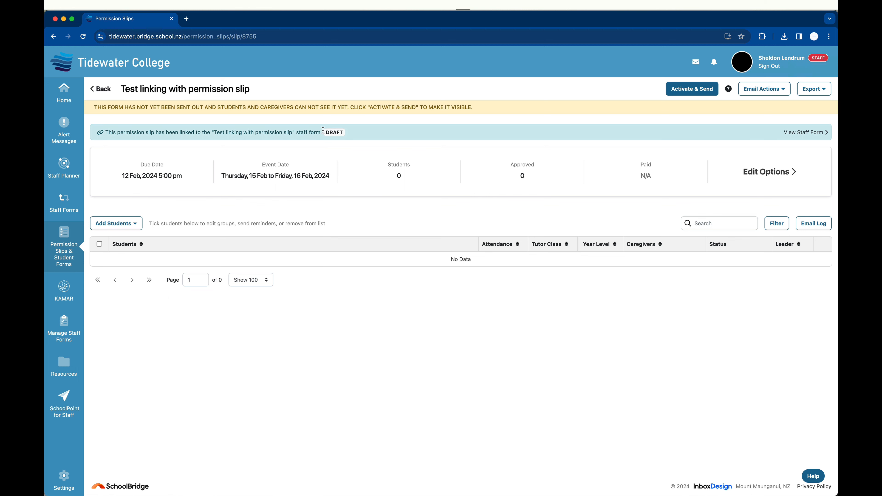
# Open the linked staff form from the permission slip and review its Permission Slip stage and approval stages
pyautogui.click(803, 132)
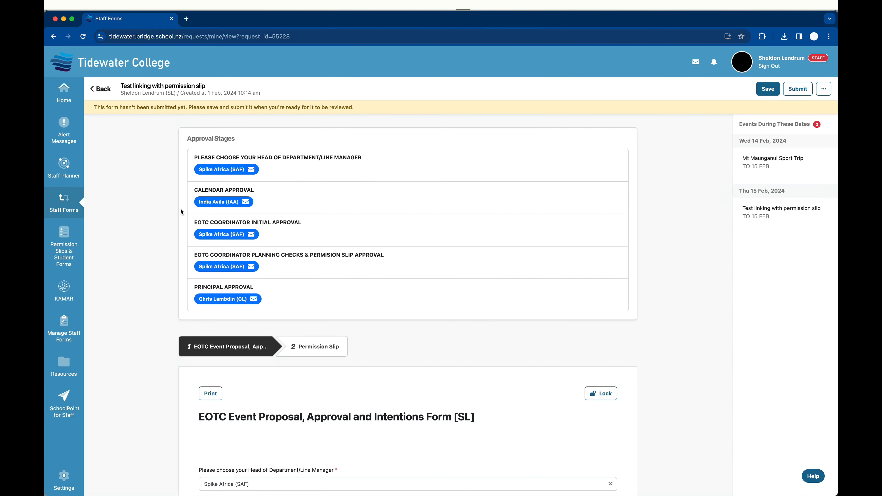
pyautogui.click(307, 346)
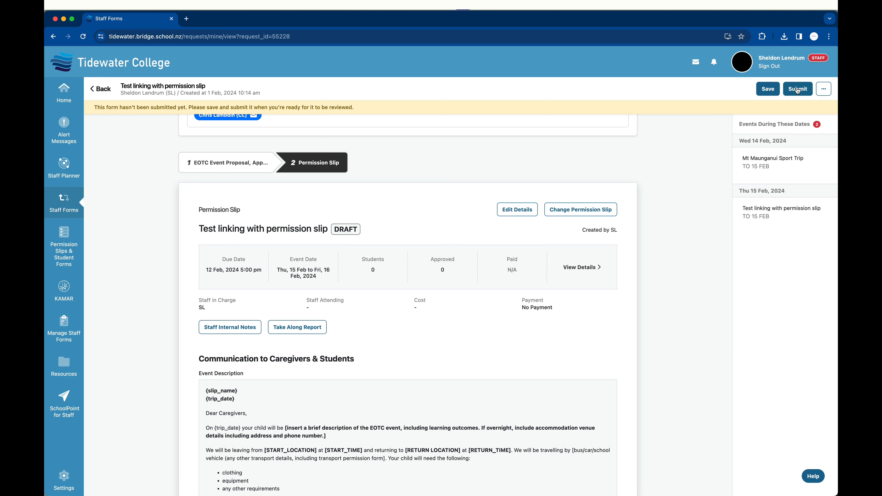
pyautogui.scroll(5, 665, 136)
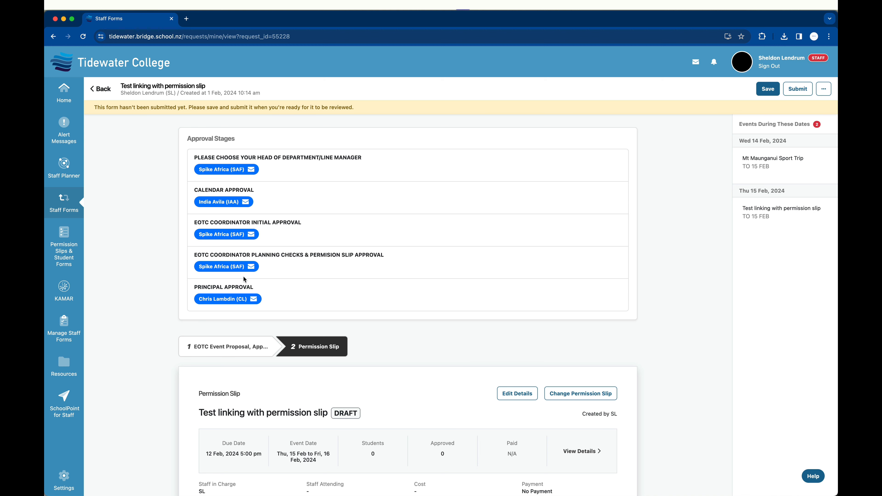
pyautogui.scroll(-1, 349, 348)
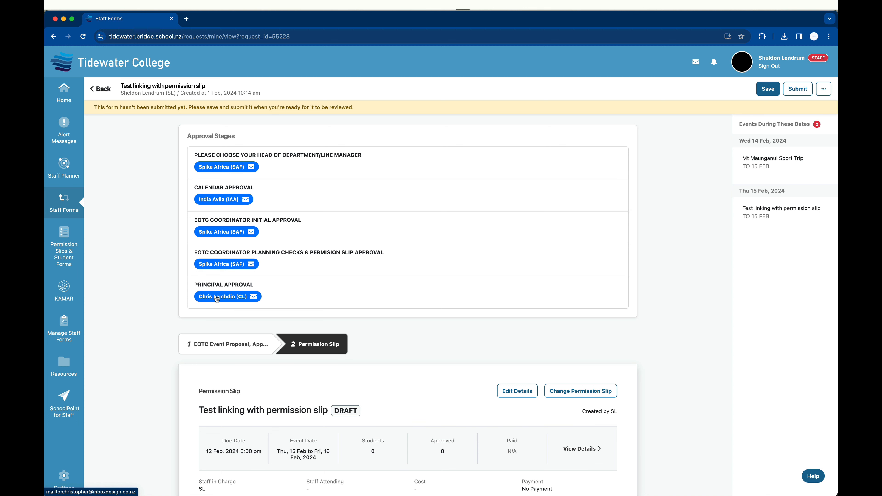
pyautogui.scroll(-1, 316, 322)
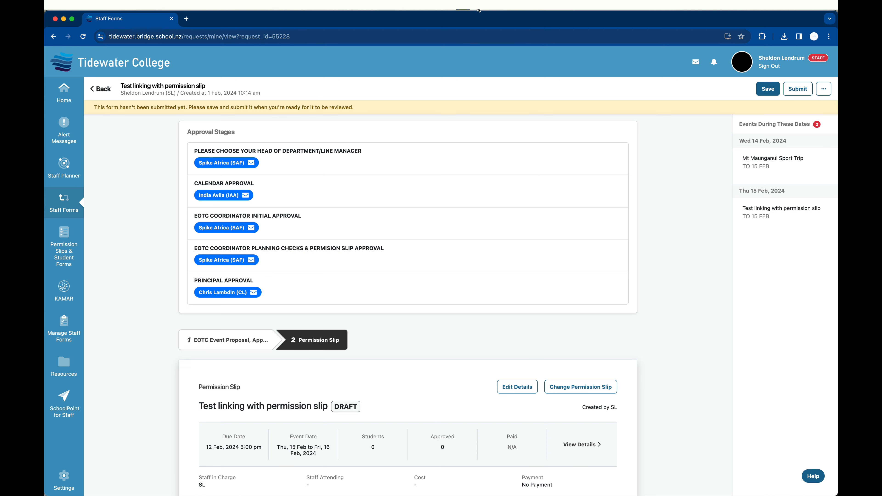
# Open the "Test linking with permission slip" slip from the permission slips list, and its staff form from the staff forms list
pyautogui.click(65, 246)
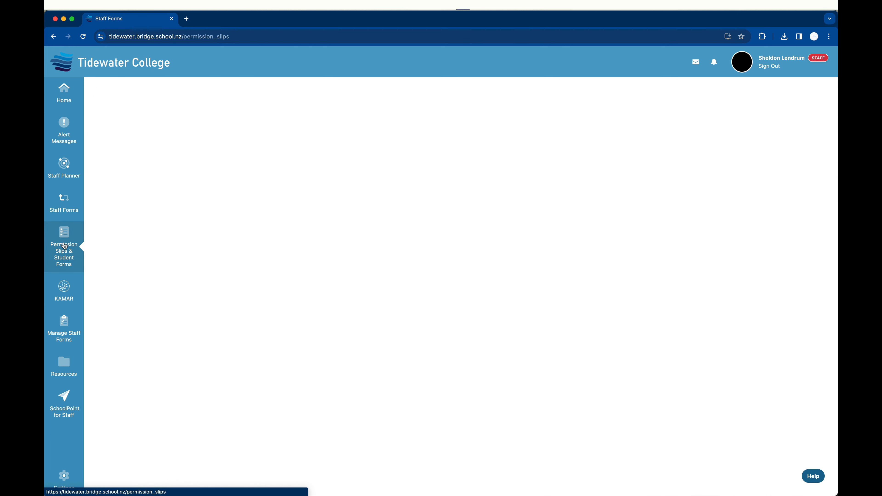
pyautogui.click(136, 171)
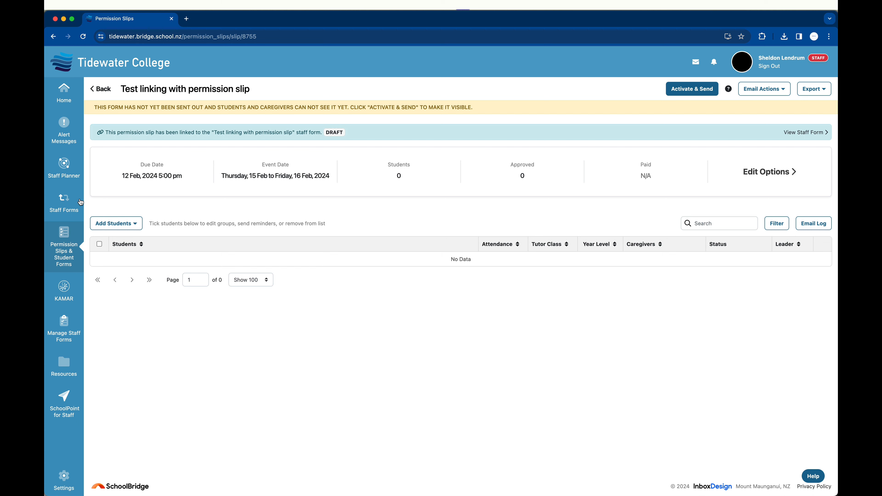
pyautogui.click(64, 204)
pyautogui.click(152, 177)
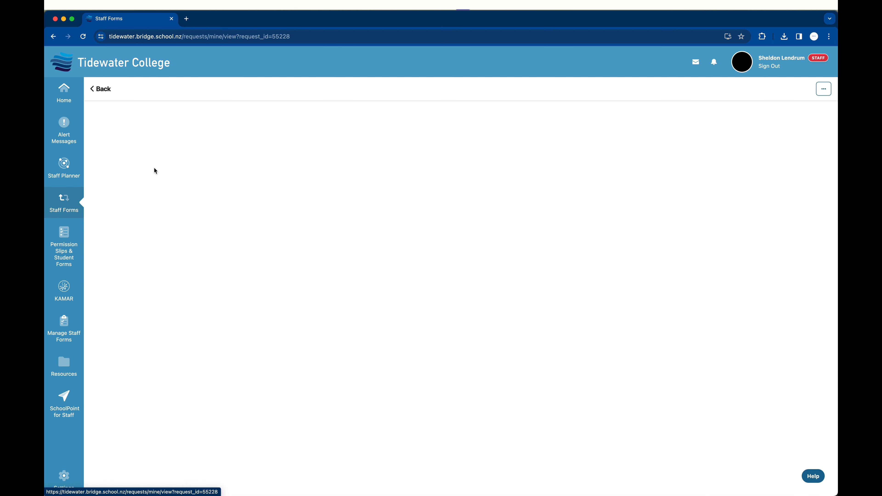